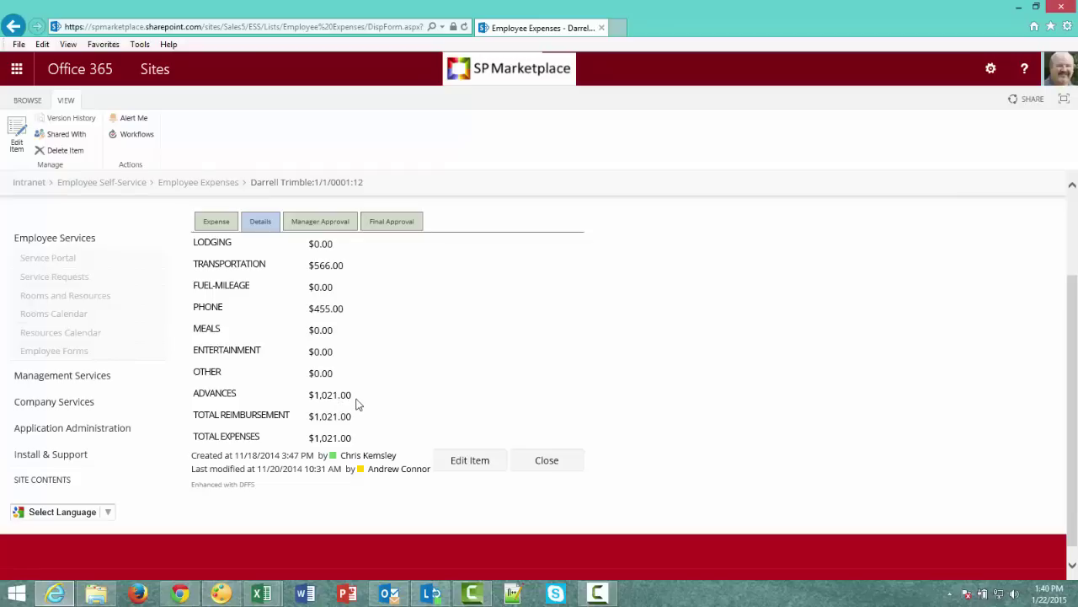
- Check the general information and attachments of the open expense item, and leave the item
left_click(217, 222)
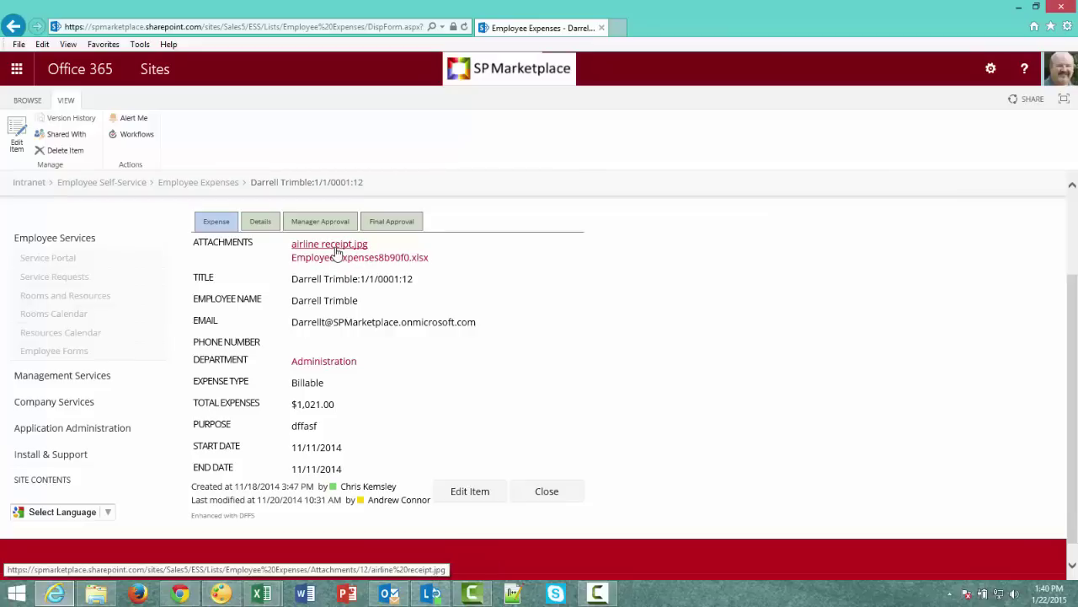
key("alt+Left")
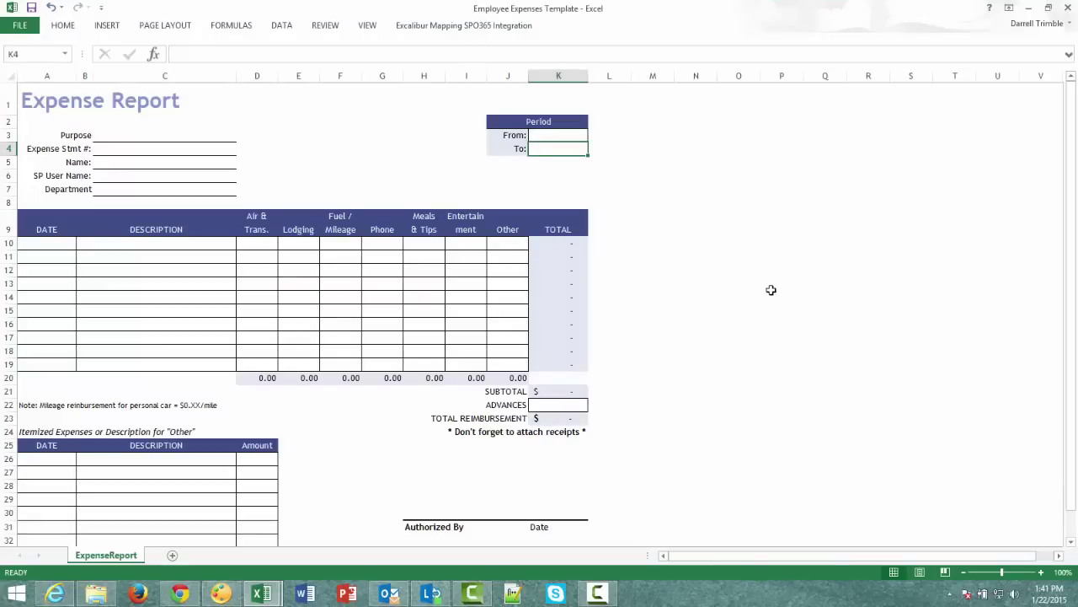
- Open the Sales 5 Expenses submit mapping in the Excel expense template and examine its options and field-to-cell mappings
left_click(463, 26)
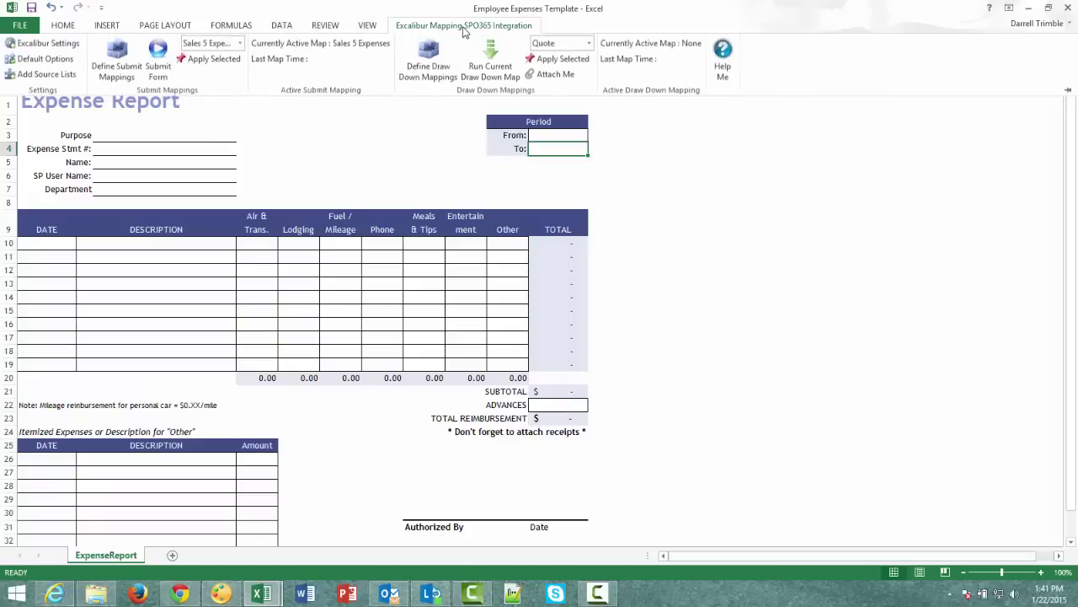
left_click(123, 59)
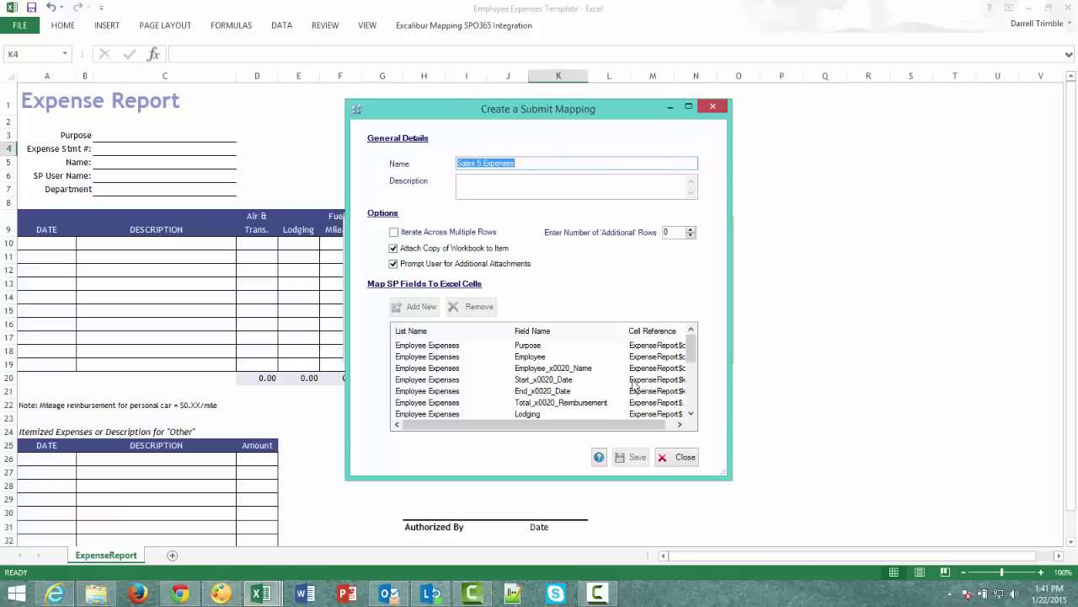
left_click_drag(632, 431, 642, 432)
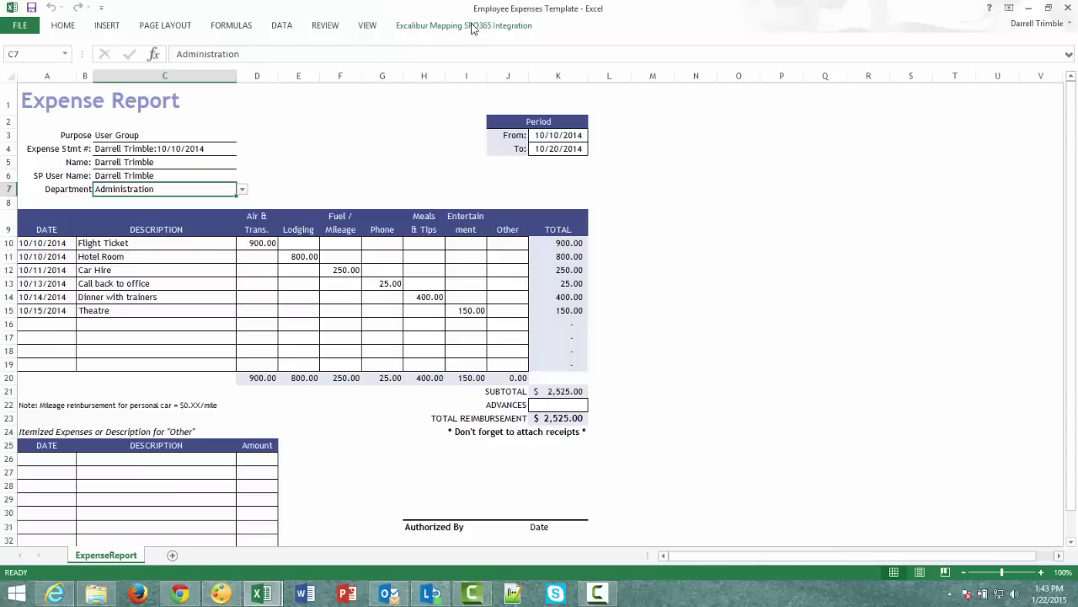
- Submit the completed expense report form to SharePoint with the airline receipt image as an additional attachment
left_click(474, 27)
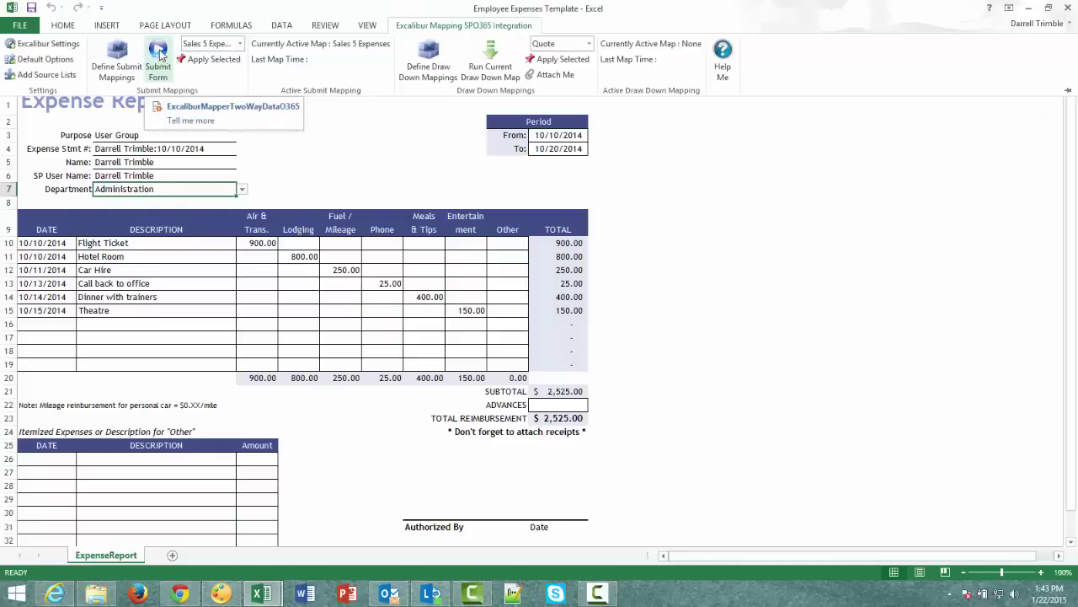
left_click(159, 56)
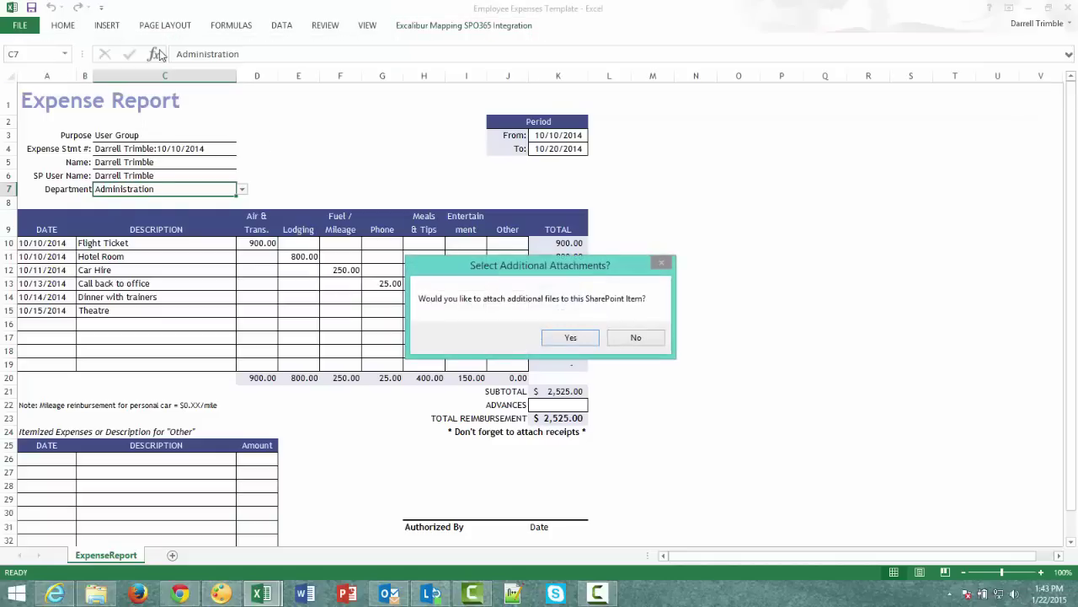
left_click(571, 338)
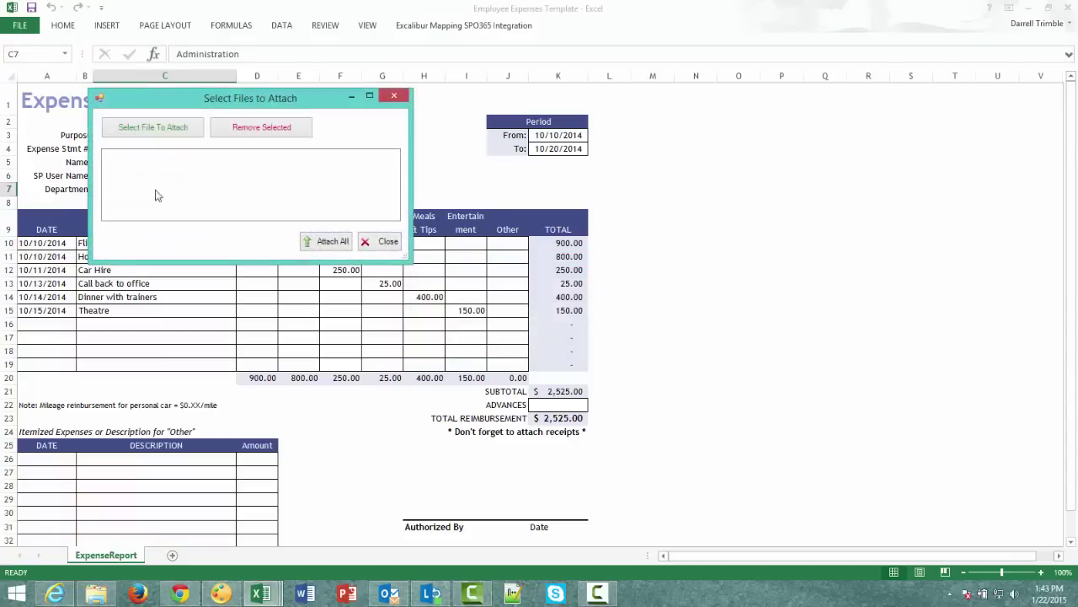
left_click(154, 127)
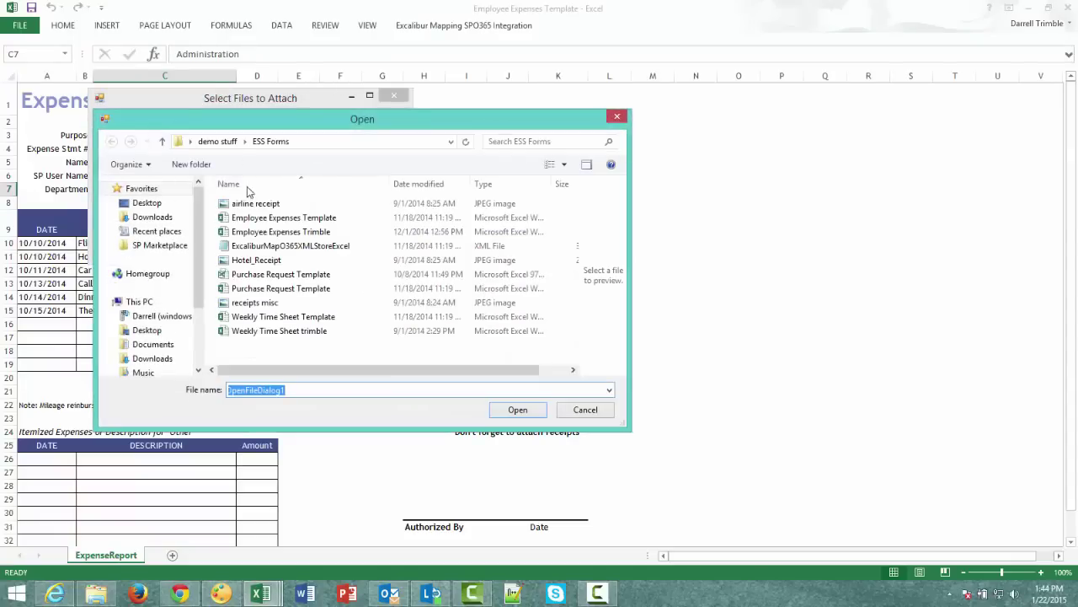
left_click(256, 204)
left_click(511, 409)
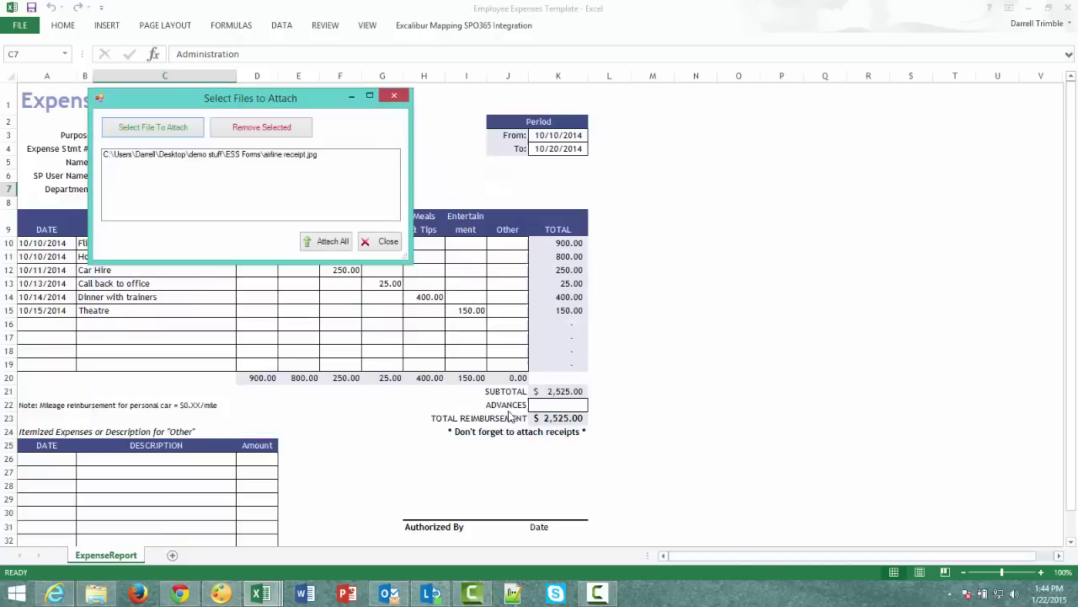
left_click(332, 242)
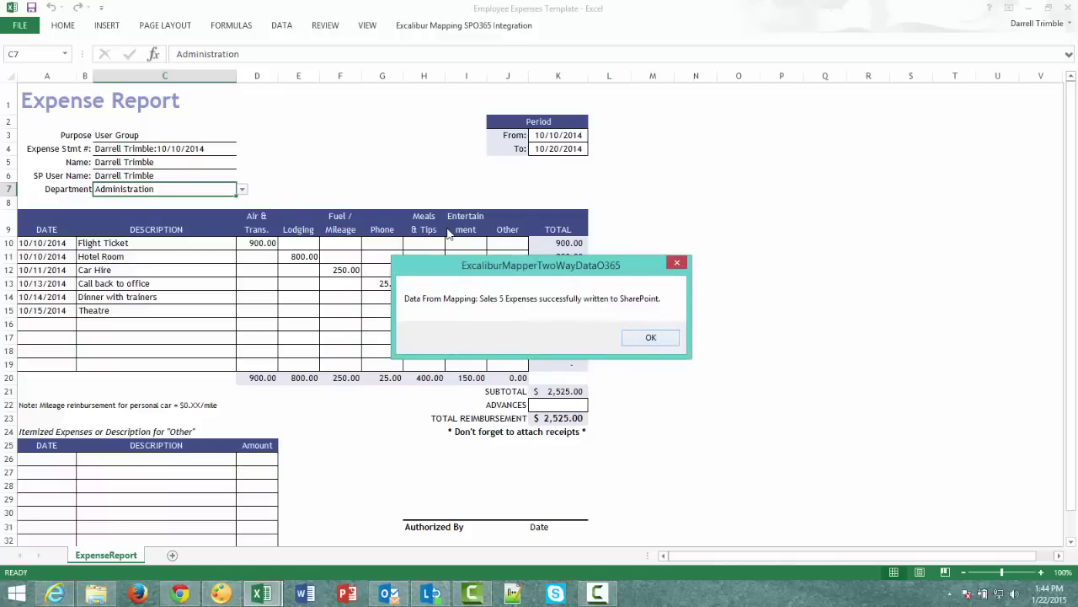
left_click(651, 337)
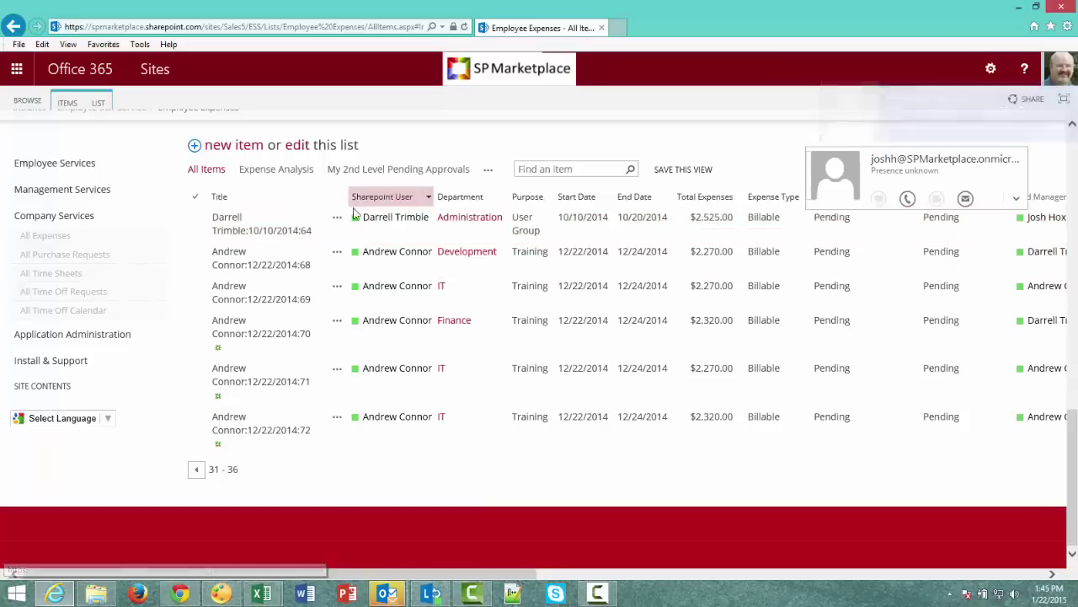
- Open the User Group expense item dated 10/10/2014 in the SharePoint list and review its attachments, expense information and details
left_click(278, 235)
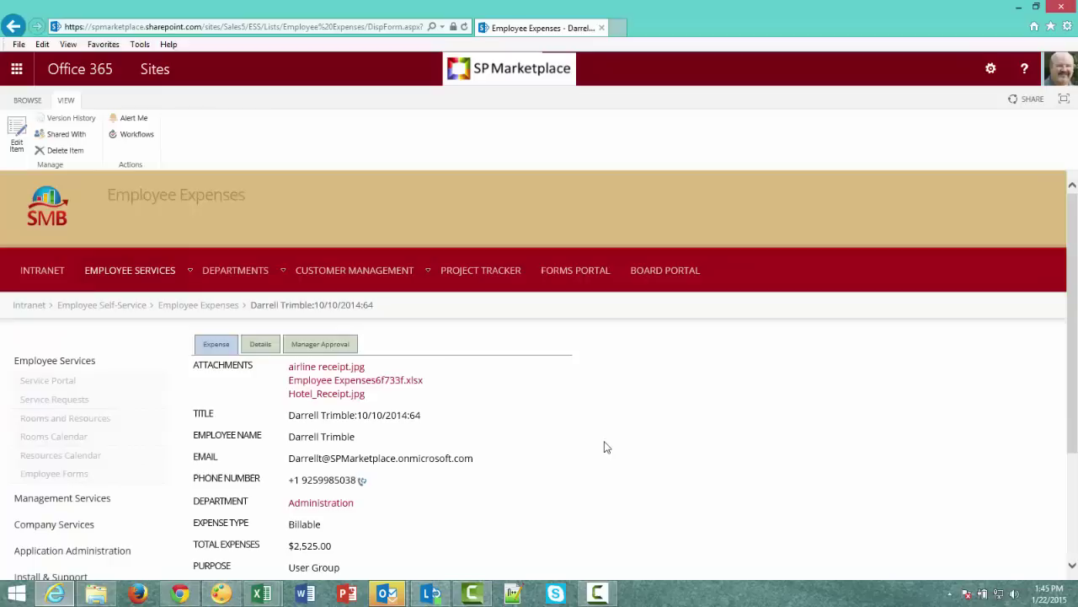
scroll(279, 233, "down", 2)
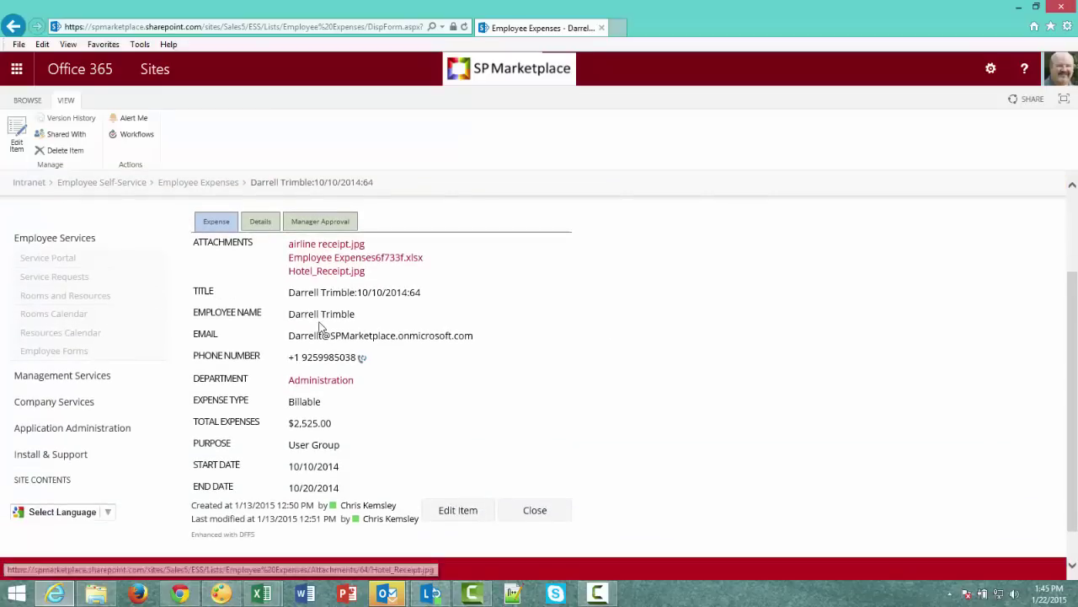
left_click(261, 224)
left_click(218, 224)
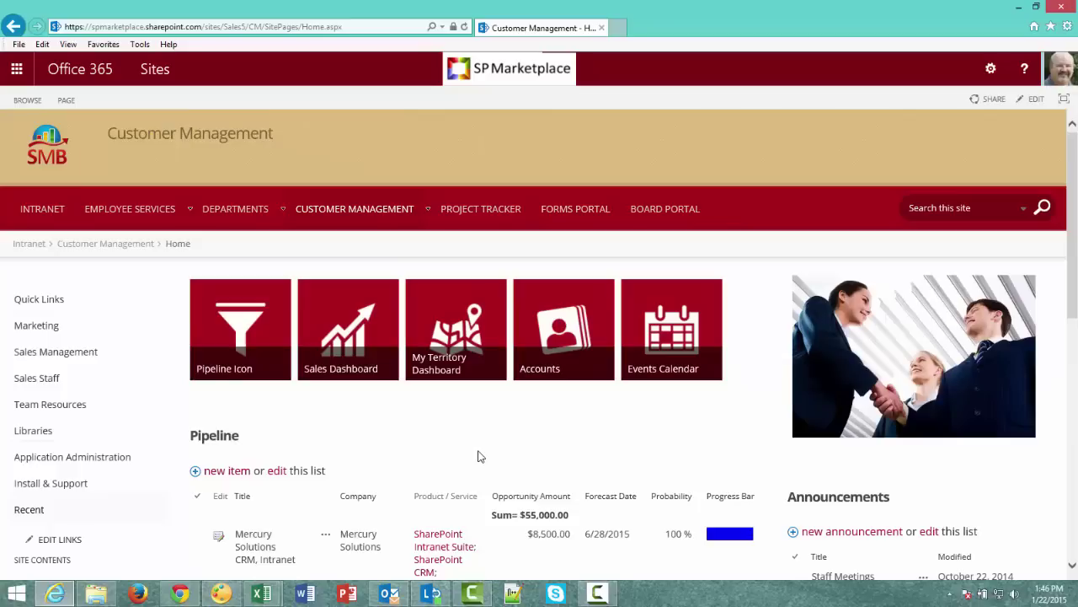
- Open the Bacon Informational Systems CRM prospect for editing from the Prospects list and display its quote line items
mouse_move(43, 396)
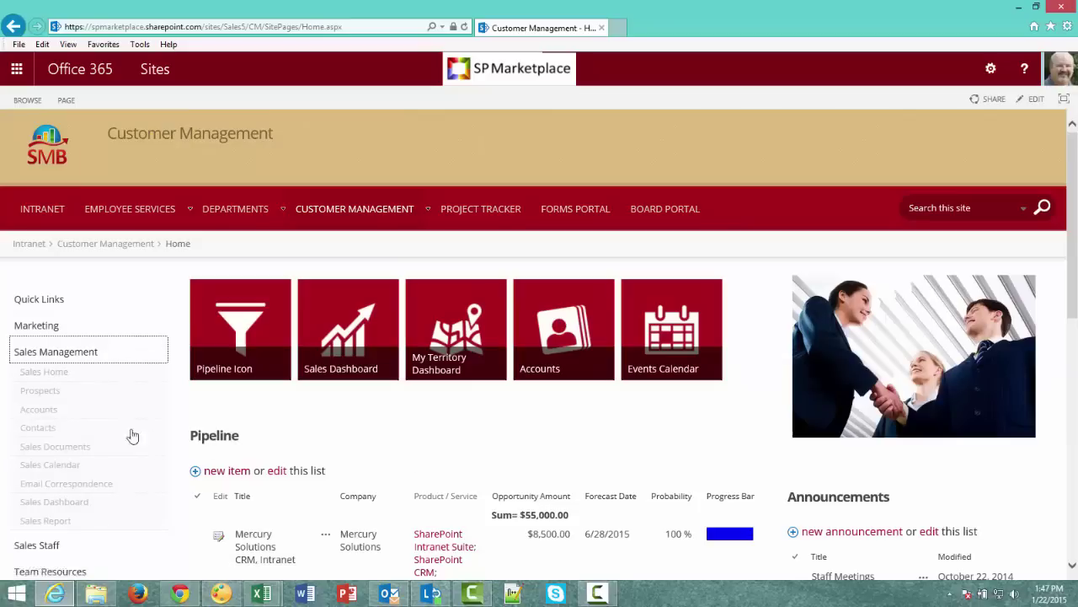
left_click(44, 394)
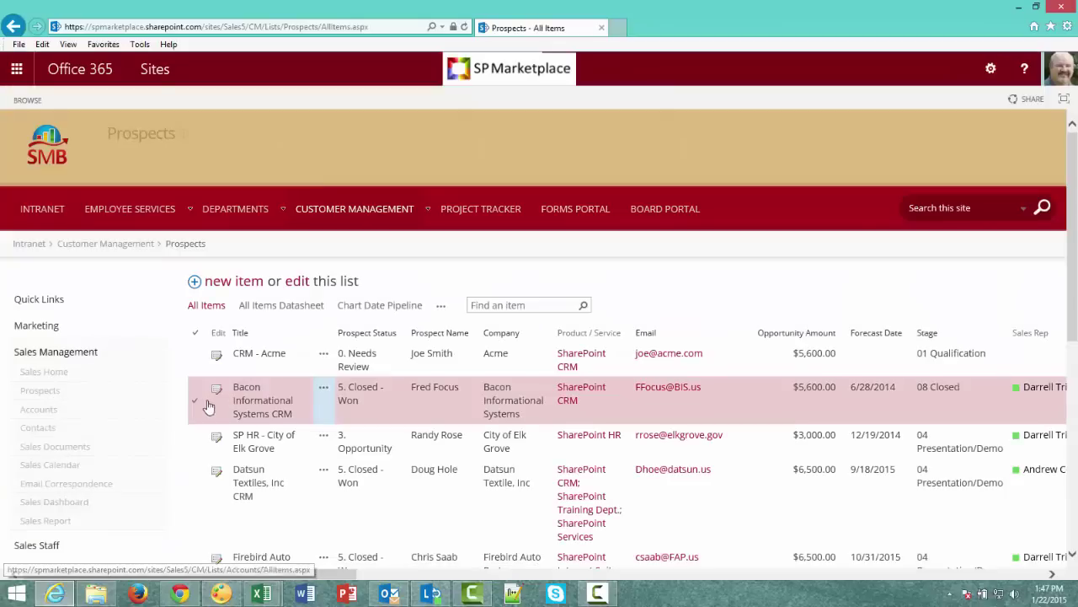
left_click(217, 393)
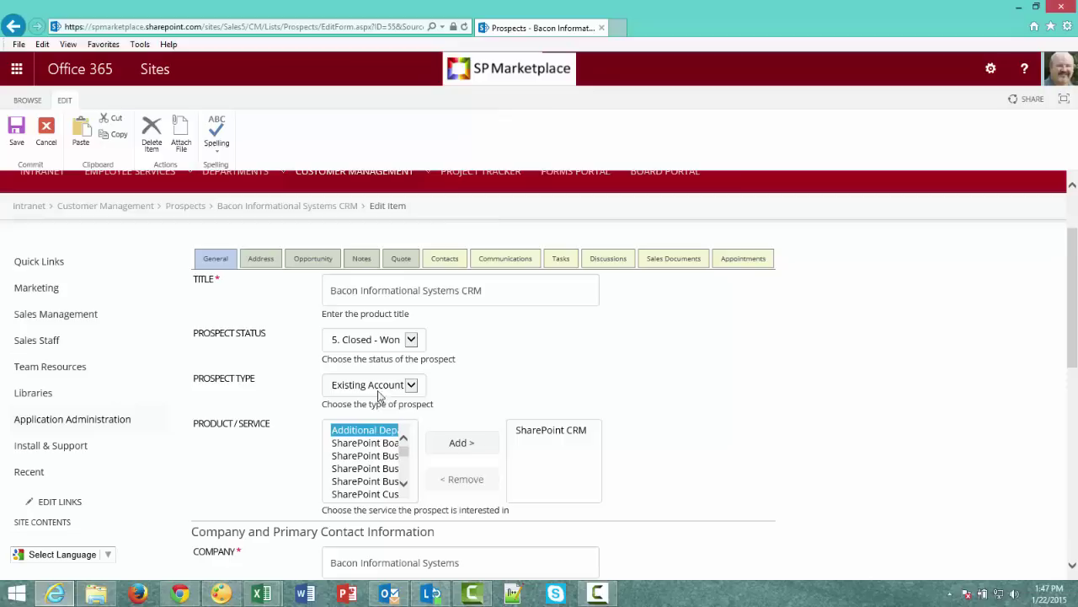
left_click(402, 261)
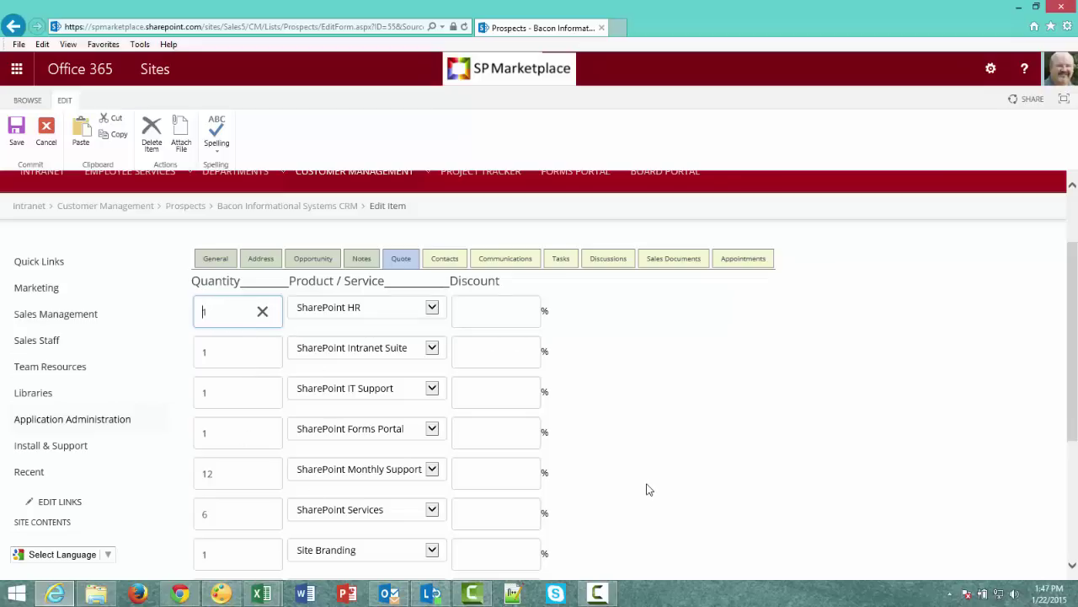
- Switch to the SPMP Quote Template in Excel and choose Bacon Informational Systems CRM as the Customer ID
key("alt+Tab")
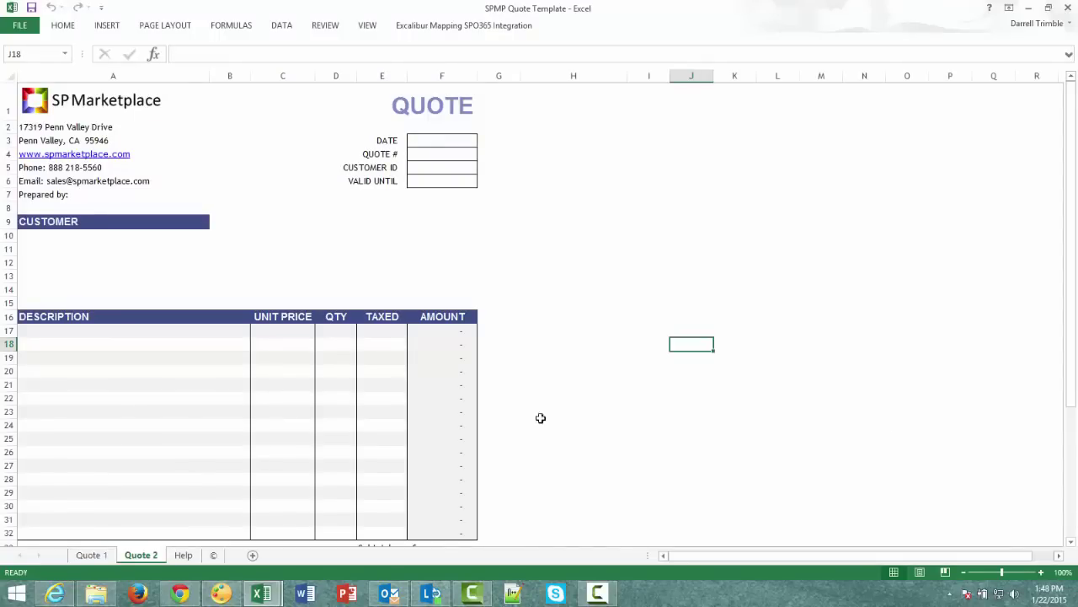
left_click(428, 169)
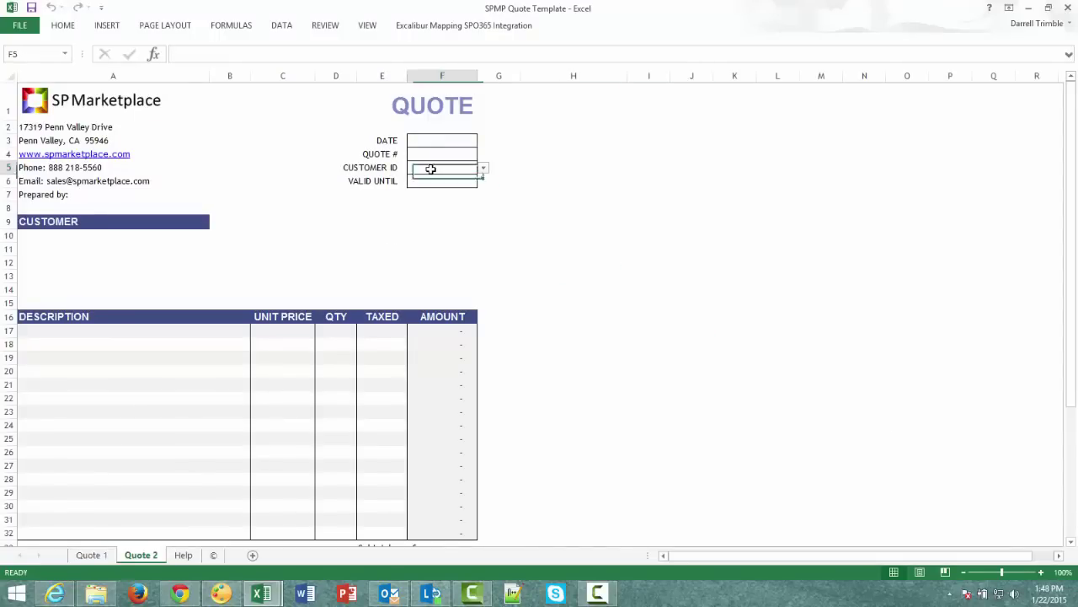
left_click(484, 167)
left_click(463, 188)
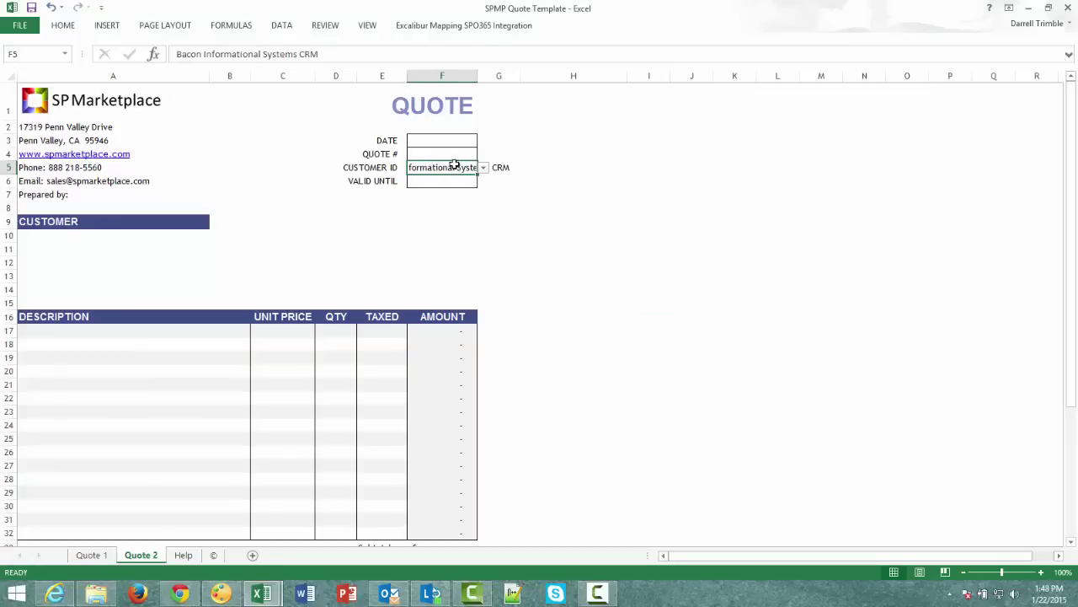
- Run the Quote draw-down mapping to fill in the customer and product lines from SharePoint, and review the quote down to its total
left_click(445, 27)
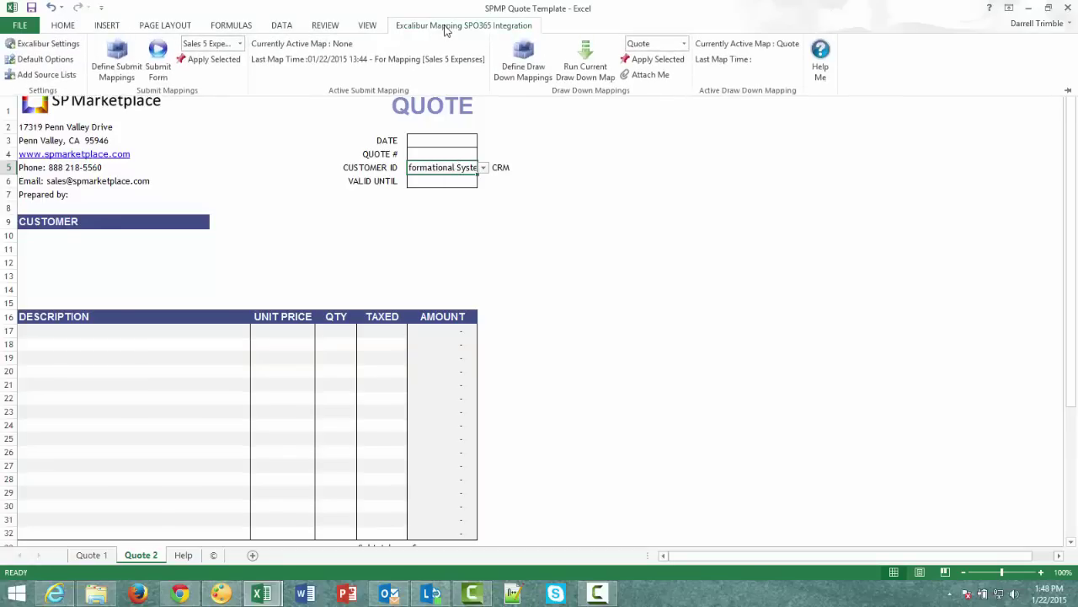
left_click(591, 70)
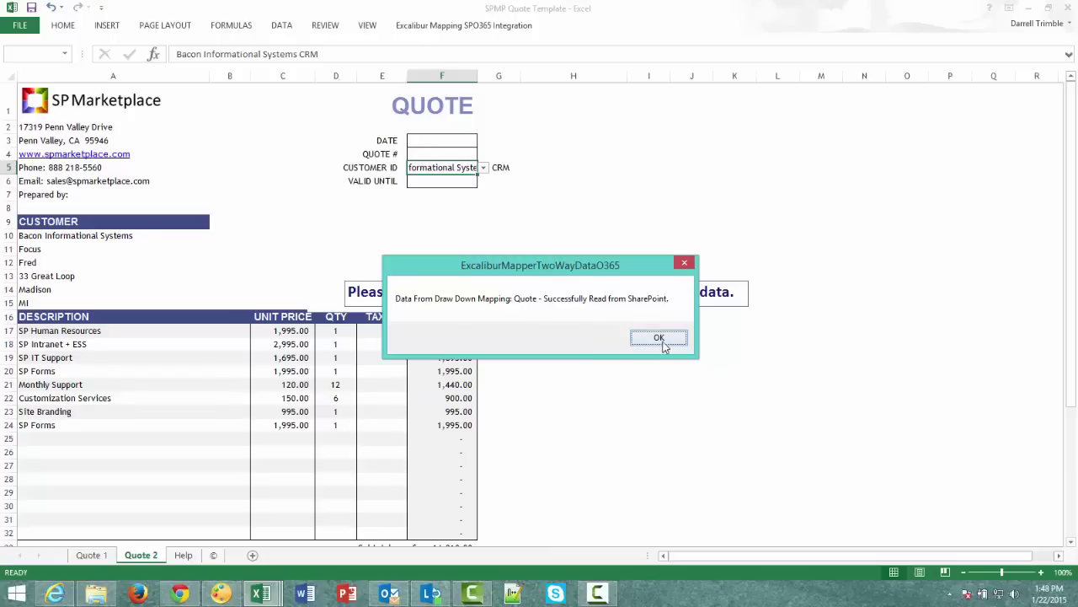
left_click(662, 340)
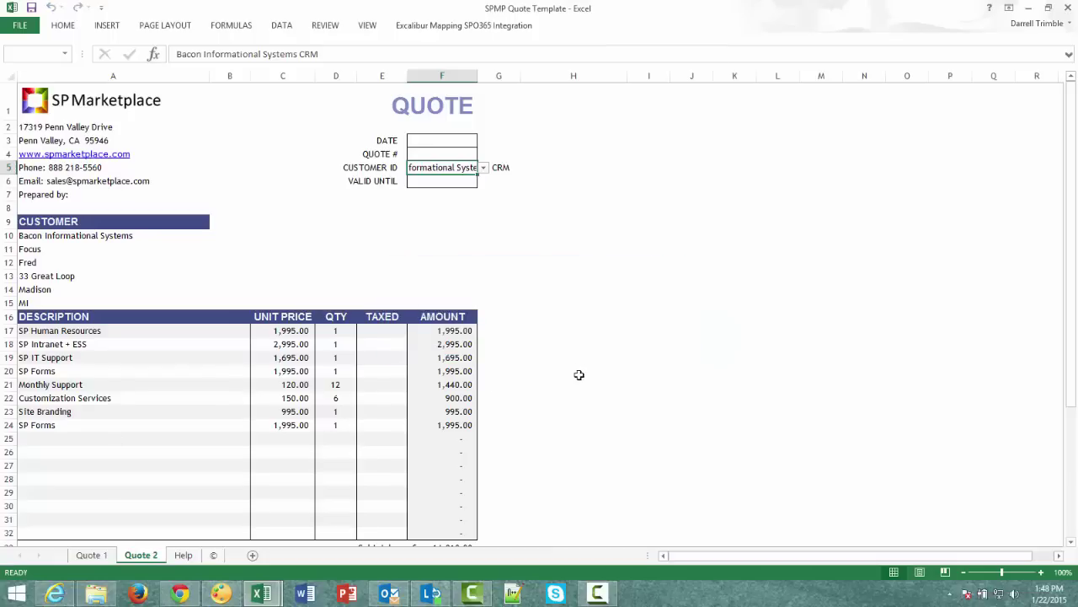
scroll(578, 375, "down", 1)
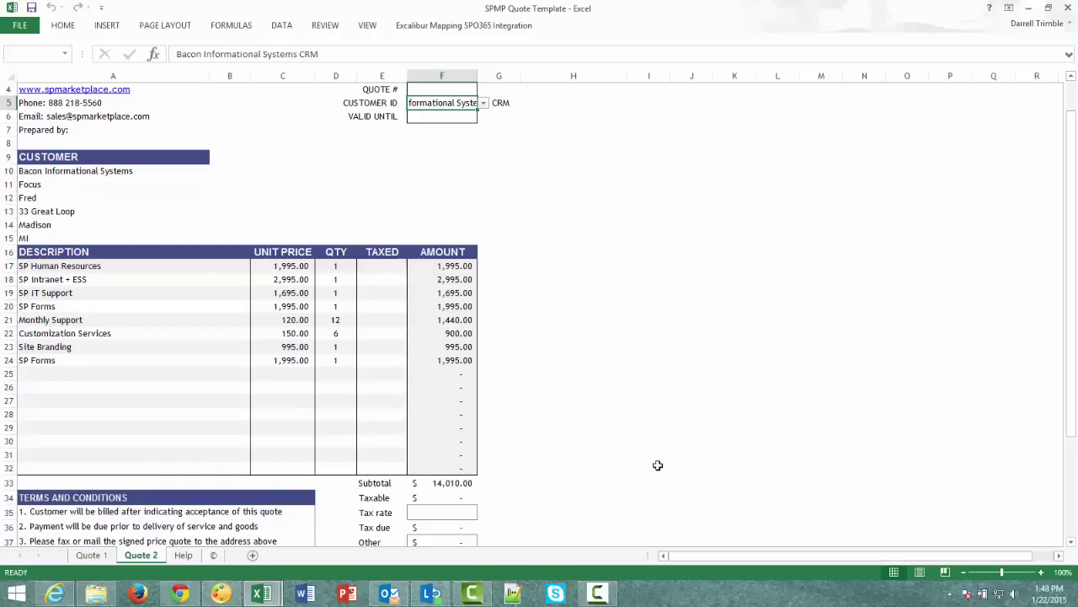
scroll(657, 464, "down", 1)
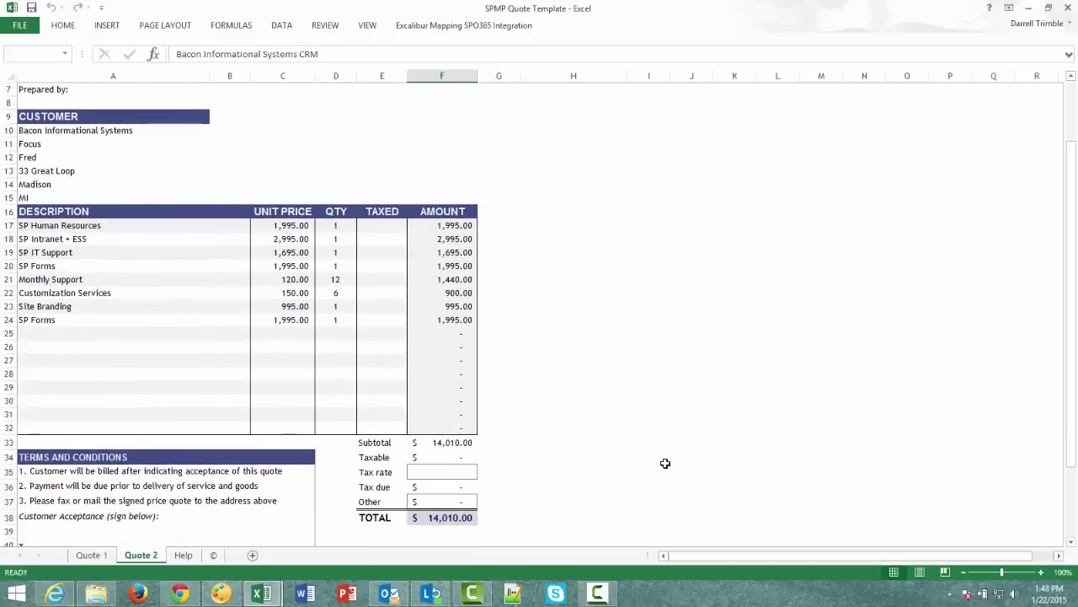
scroll(477, 383, "up", 1)
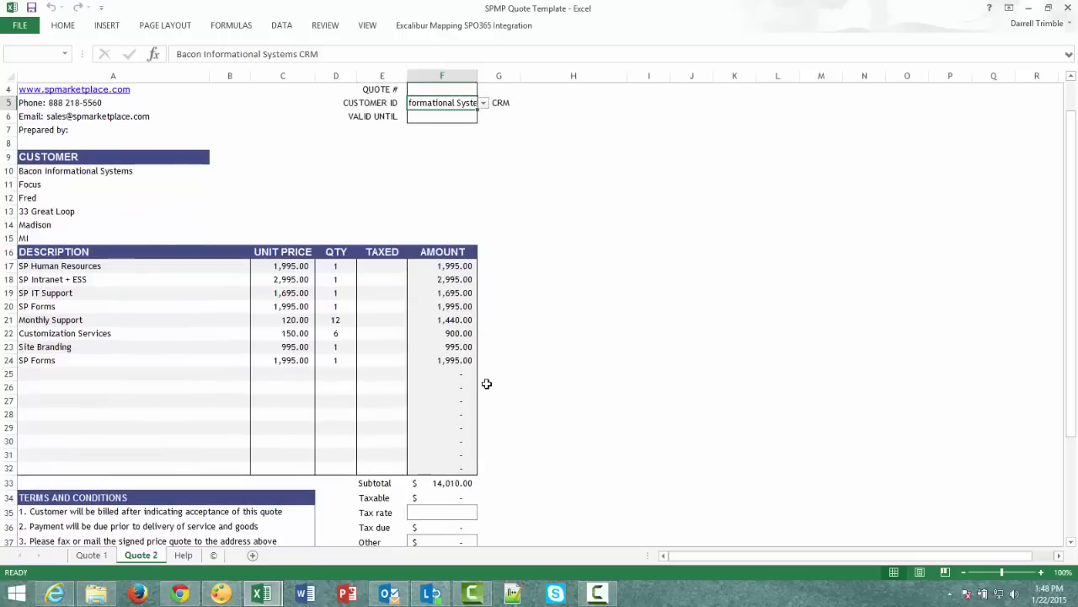
scroll(653, 428, "up", 1)
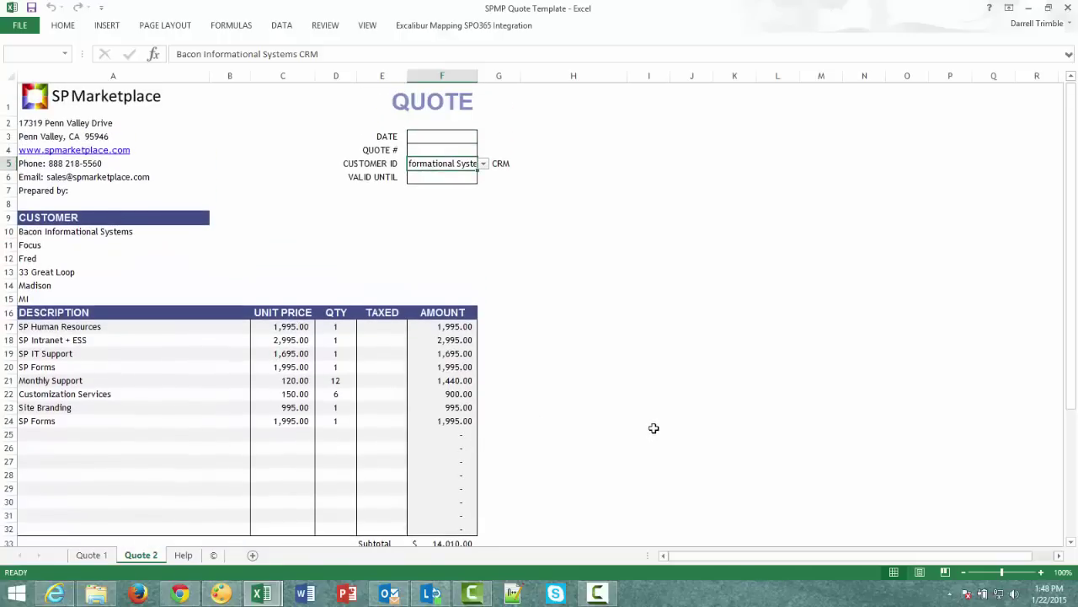